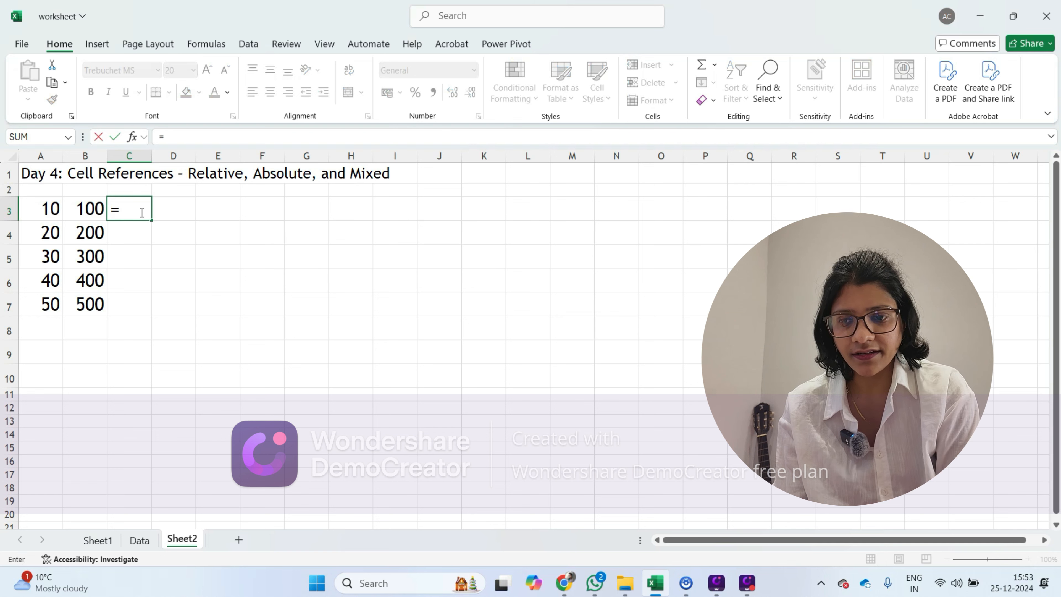
- Complete the formula in C3 as =A3+B3 to add the first row's two values
{"action": "left_click", "coordinate": [49, 211]}
{"action": "type", "text": "+"}
{"action": "left_click", "coordinate": [91, 208]}
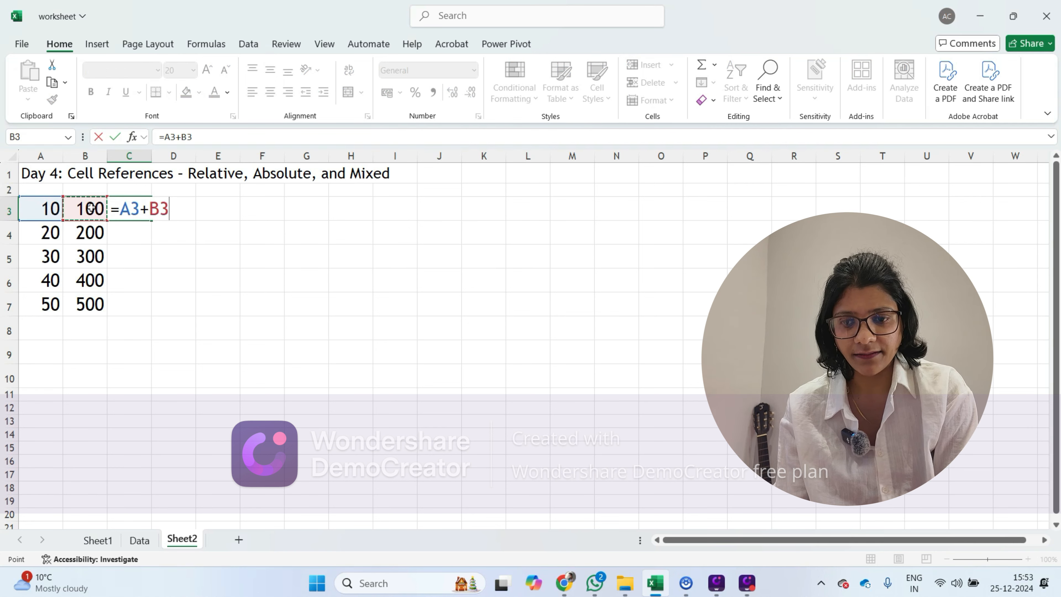
{"action": "key", "text": "Return"}
- Copy the sum formula from C3 into C4 and fill it down through C7
{"action": "left_click", "coordinate": [141, 210]}
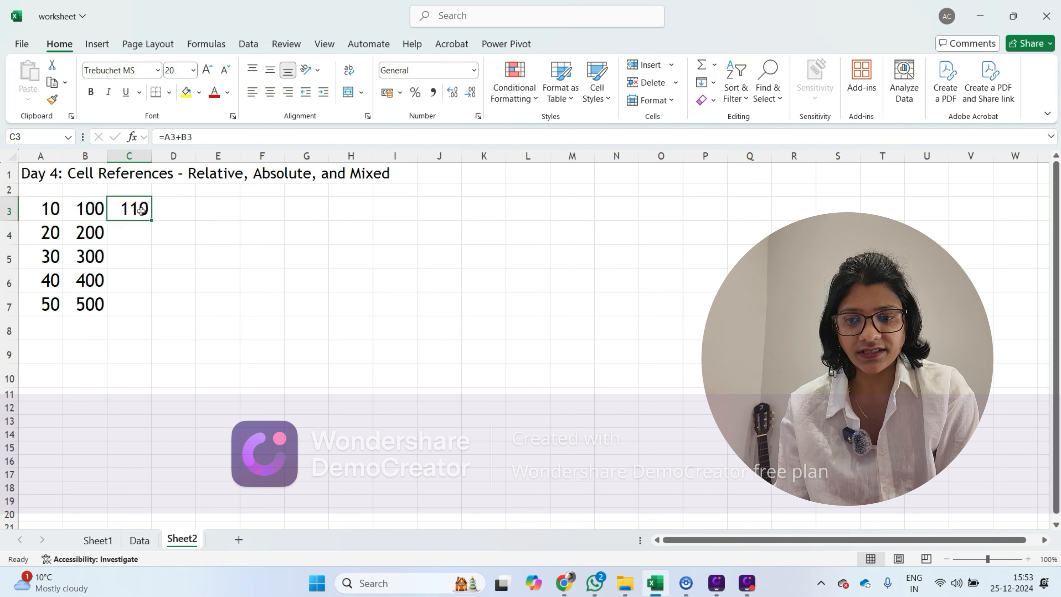
{"action": "key", "text": "ctrl+c"}
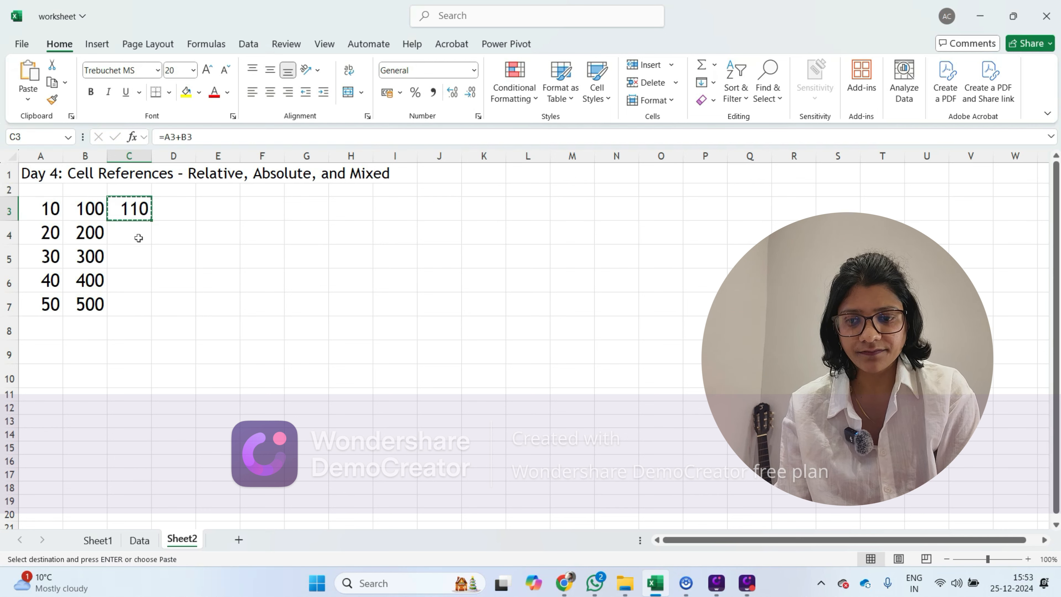
{"action": "left_click", "coordinate": [139, 238]}
{"action": "key", "text": "ctrl+v"}
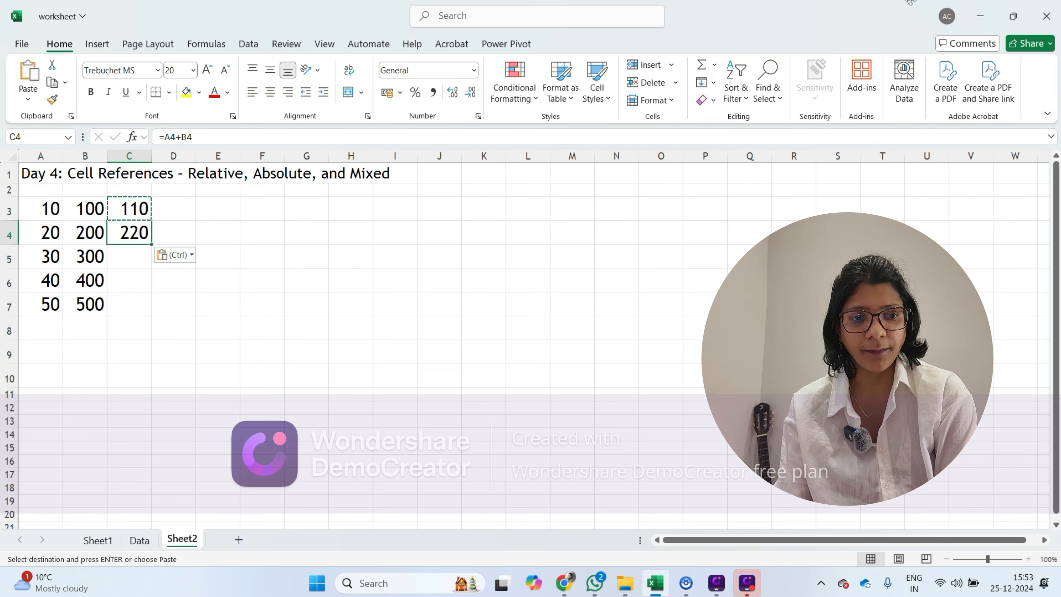
{"action": "left_click", "coordinate": [987, 21]}
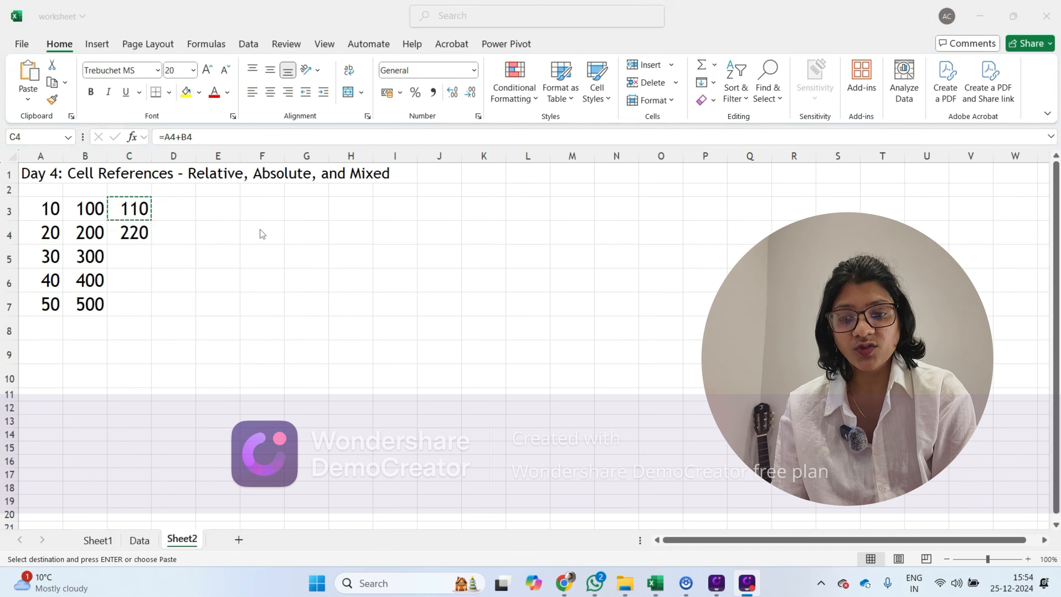
{"action": "left_click", "coordinate": [144, 222]}
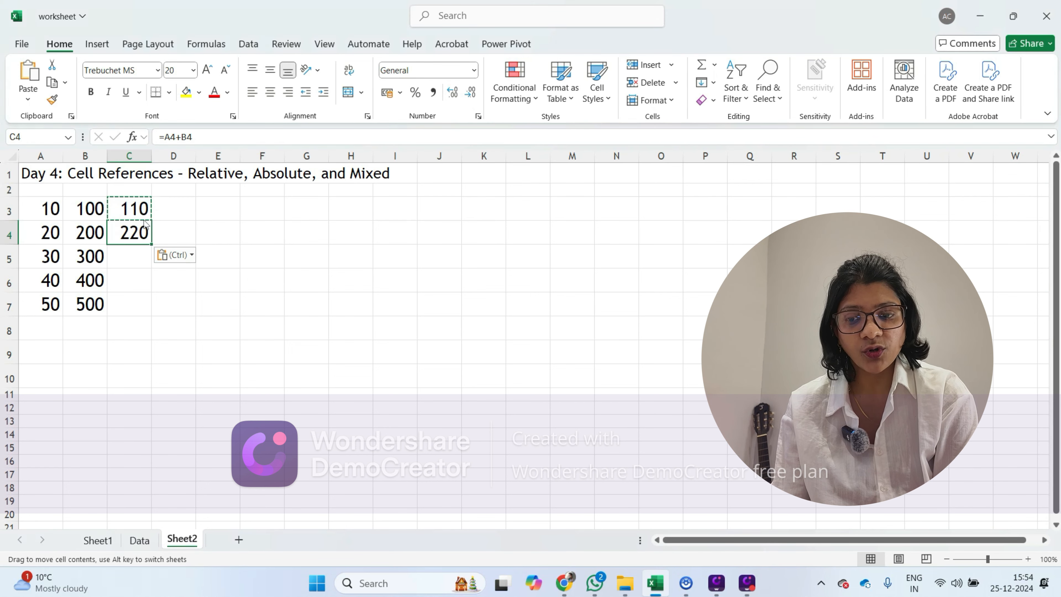
{"action": "left_click_drag", "start_coordinate": [152, 247], "coordinate": [151, 313]}
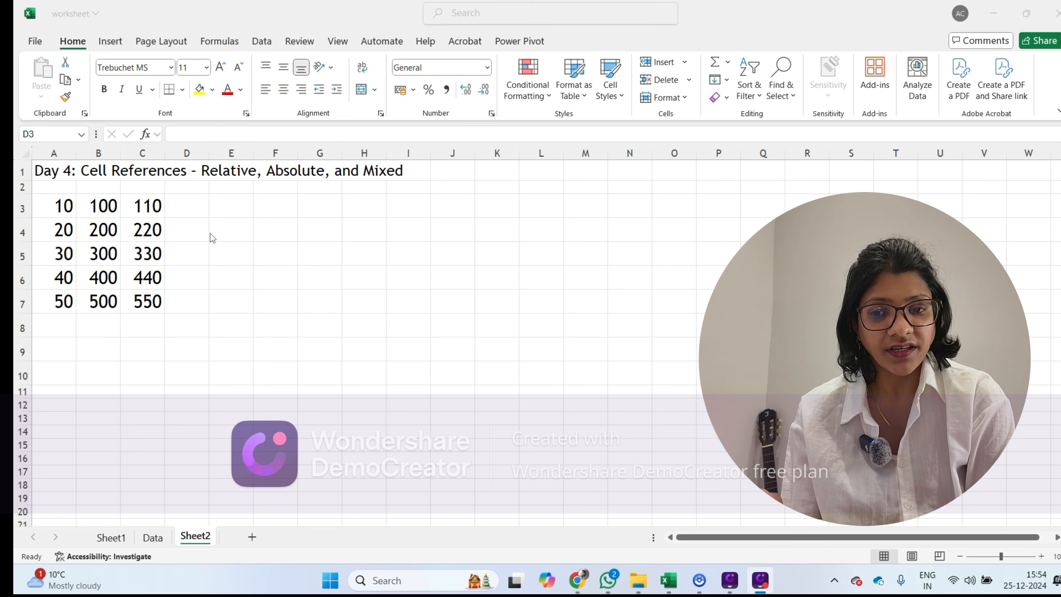
- Enter the relative reference =A3 in D3 and fill it down through D7
{"action": "left_click", "coordinate": [204, 202]}
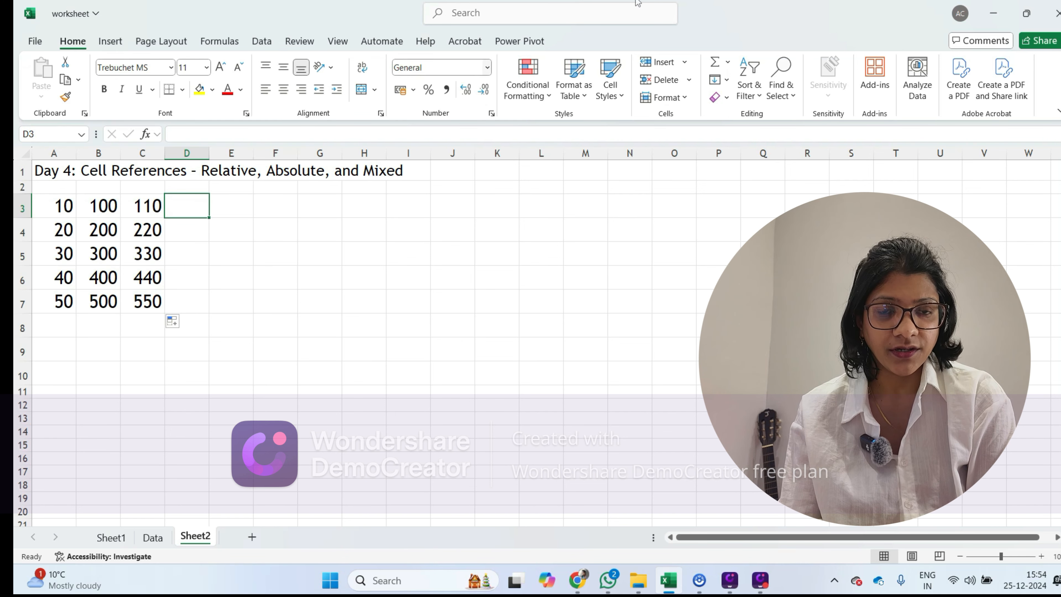
{"action": "left_click", "coordinate": [999, 9]}
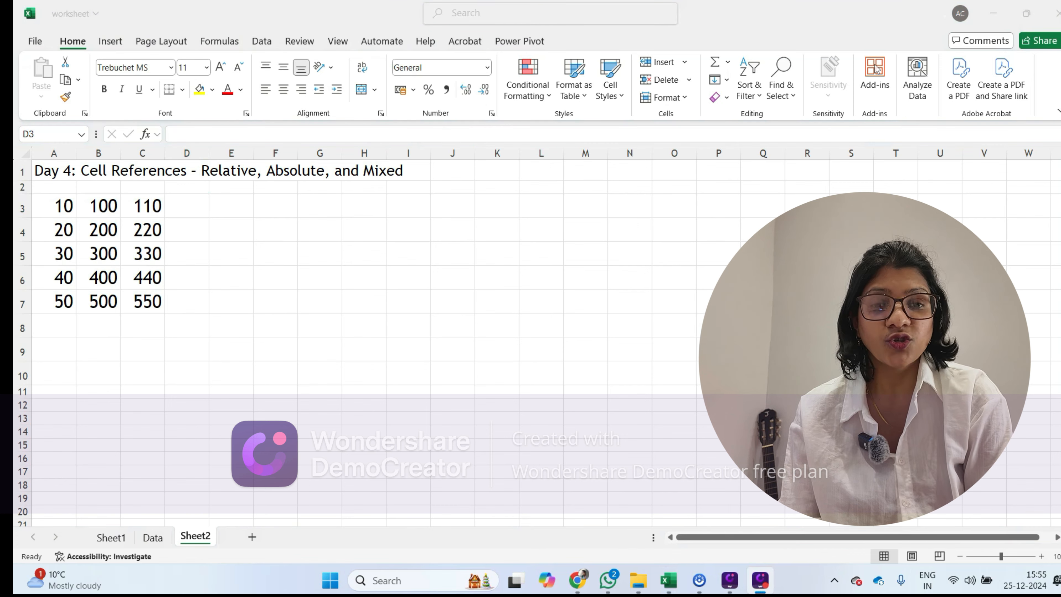
{"action": "left_click", "coordinate": [217, 205]}
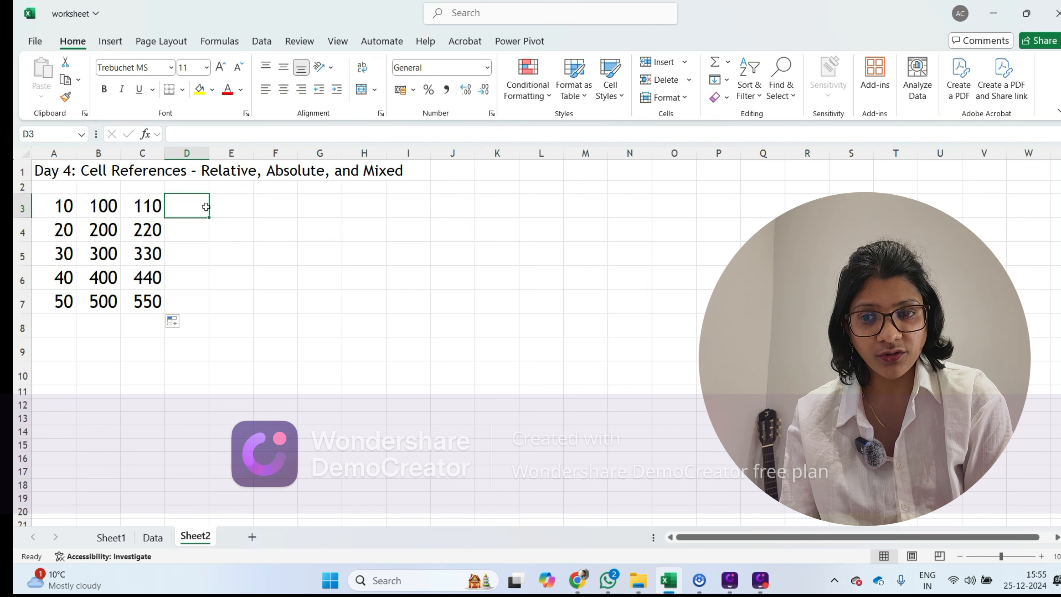
{"action": "double_click", "coordinate": [195, 206]}
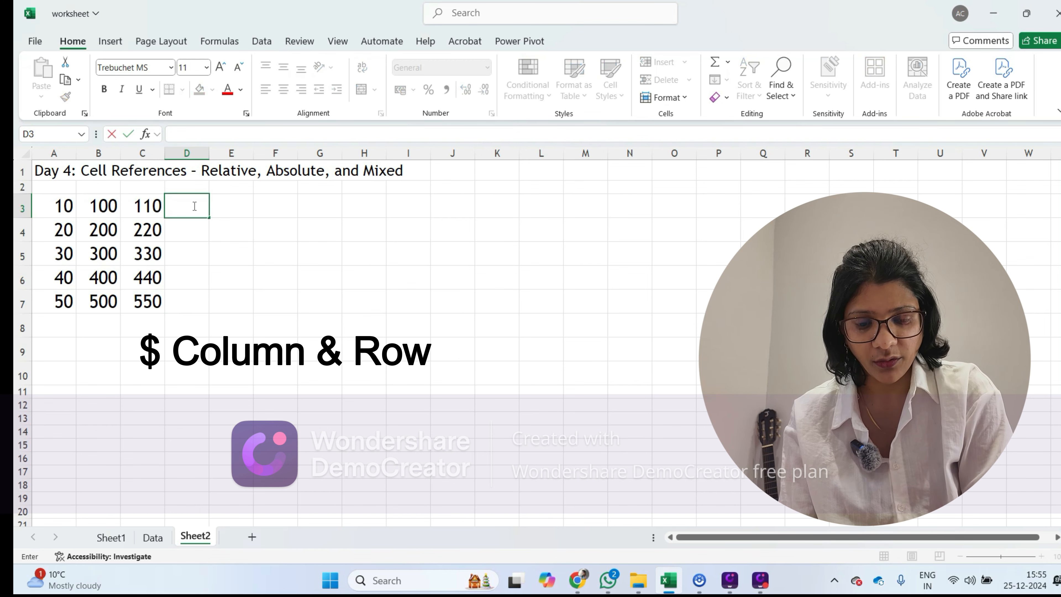
{"action": "type", "text": "="}
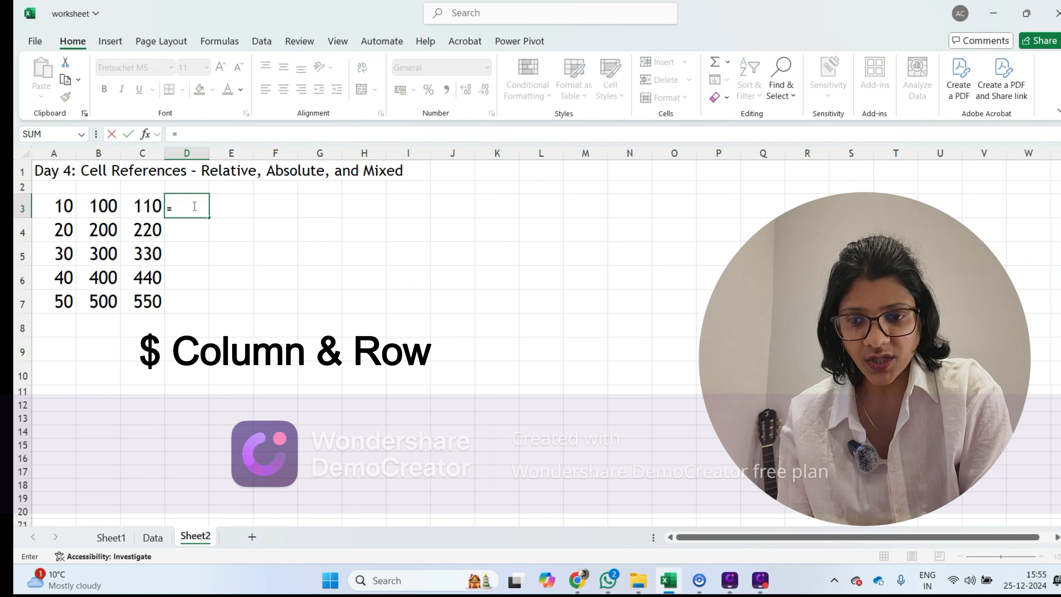
{"action": "left_click", "coordinate": [70, 211]}
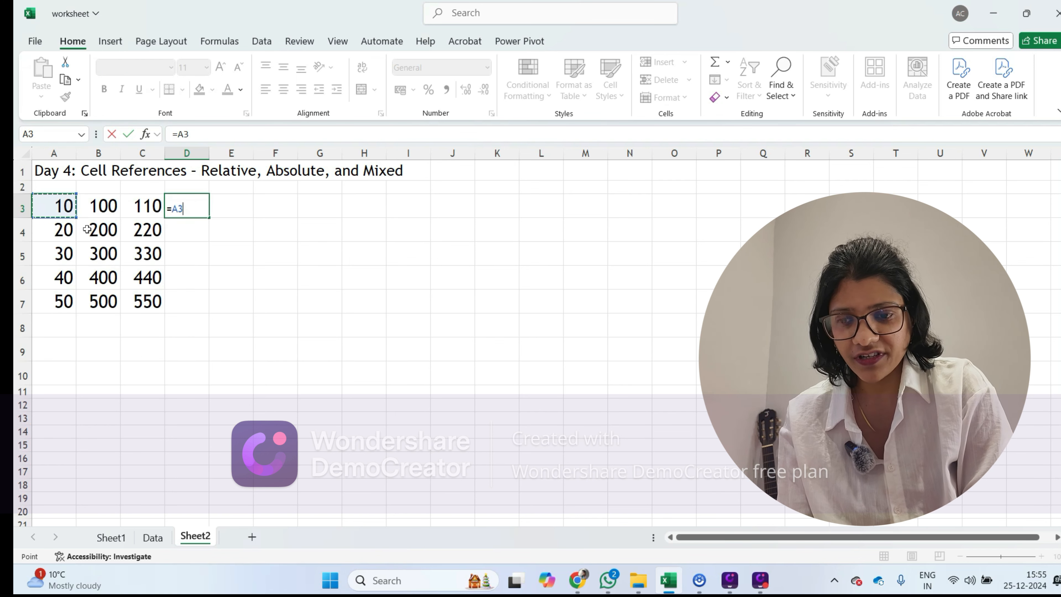
{"action": "left_click", "coordinate": [107, 326]}
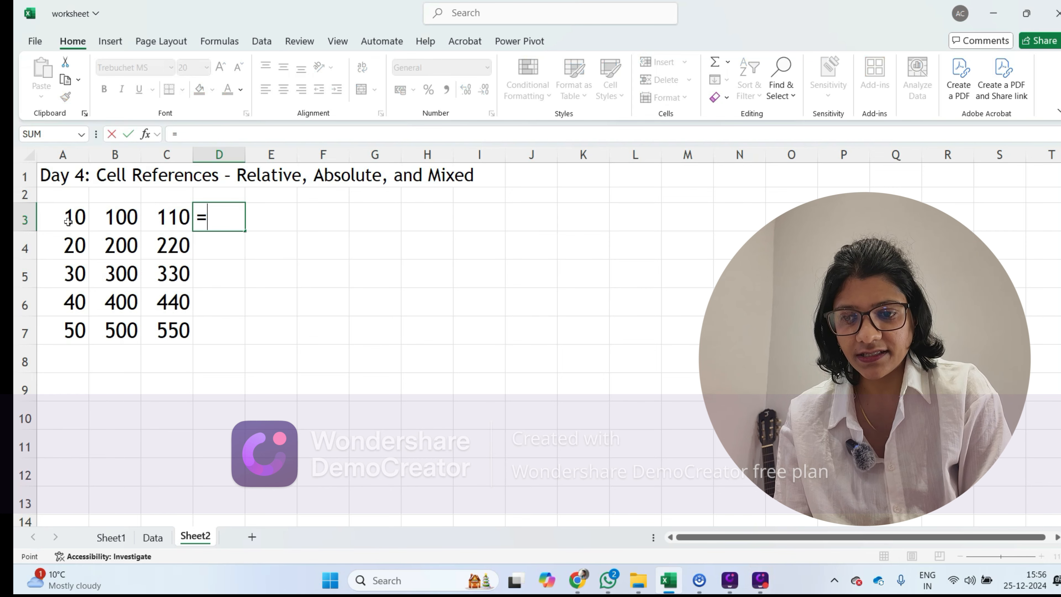
{"action": "left_click", "coordinate": [68, 221]}
{"action": "key", "text": "Return"}
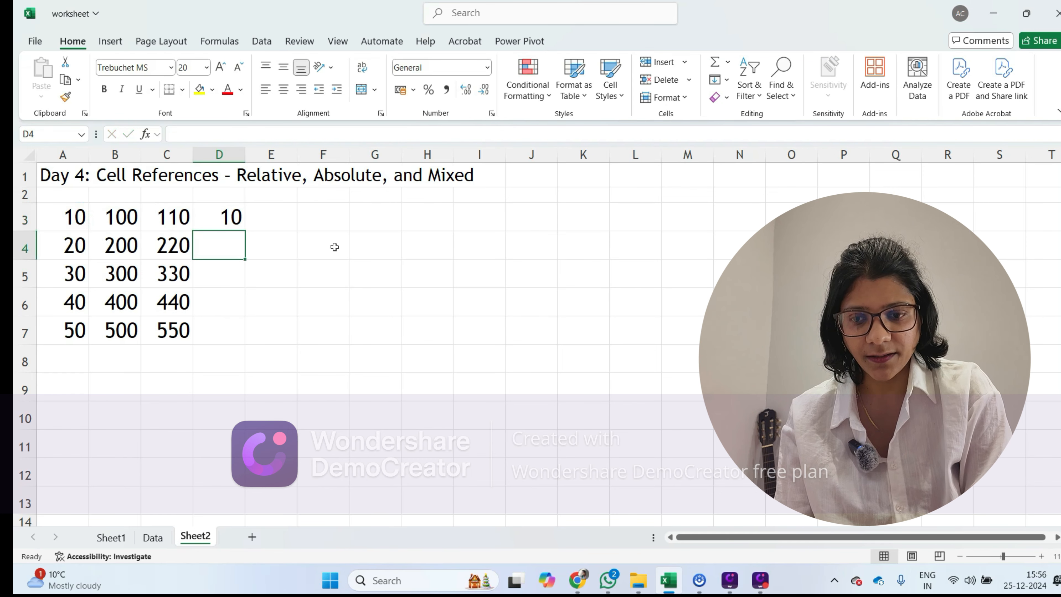
{"action": "left_click", "coordinate": [233, 215]}
{"action": "left_click_drag", "start_coordinate": [245, 232], "coordinate": [238, 341]}
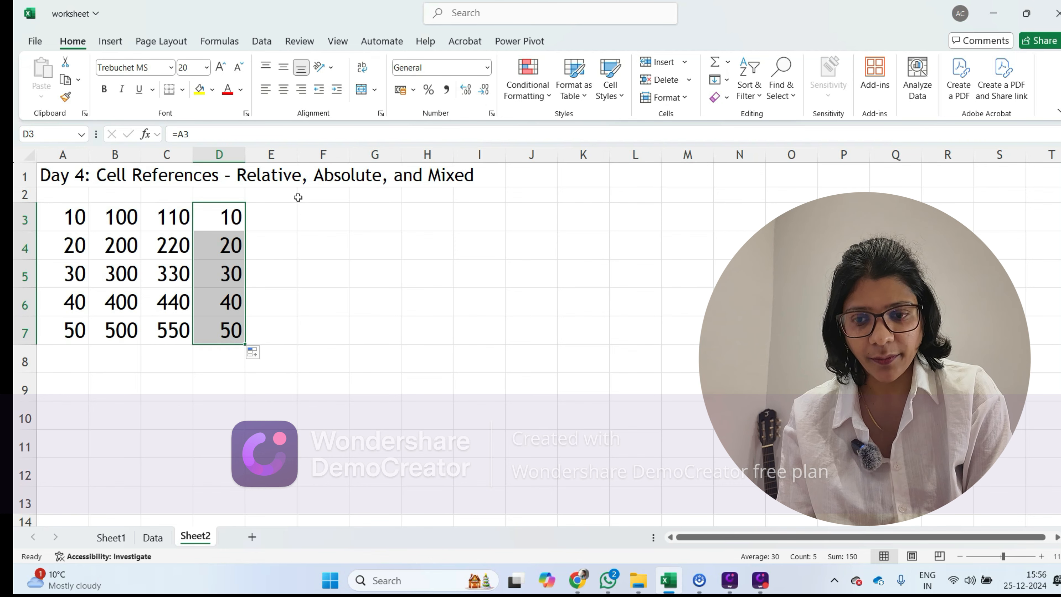
- Enter the absolute reference =$A$3 in E3, locking both the column and the row
{"action": "left_click", "coordinate": [274, 215]}
{"action": "type", "text": "="}
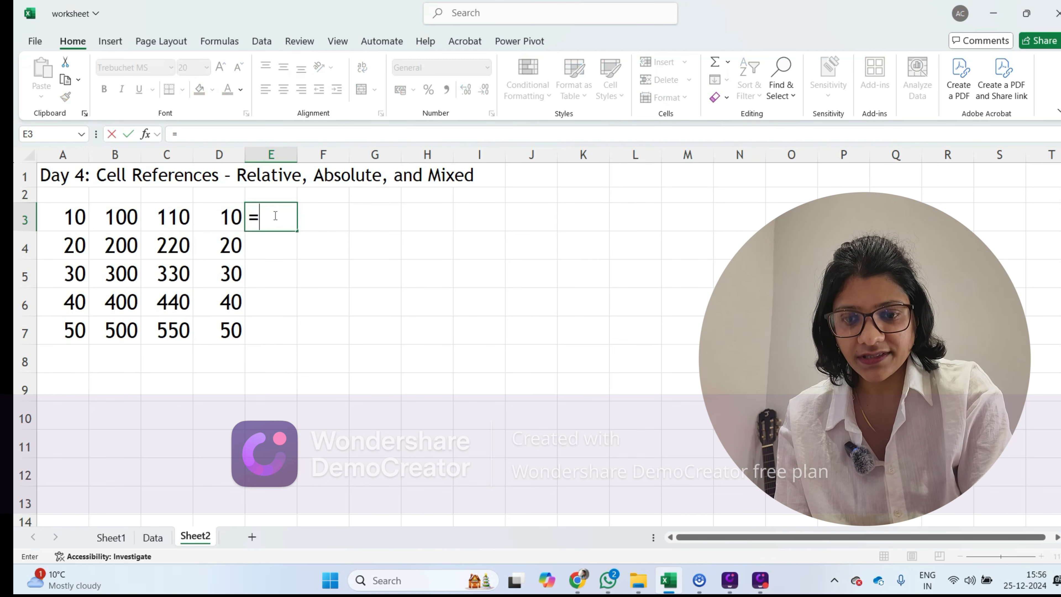
{"action": "left_click", "coordinate": [82, 217]}
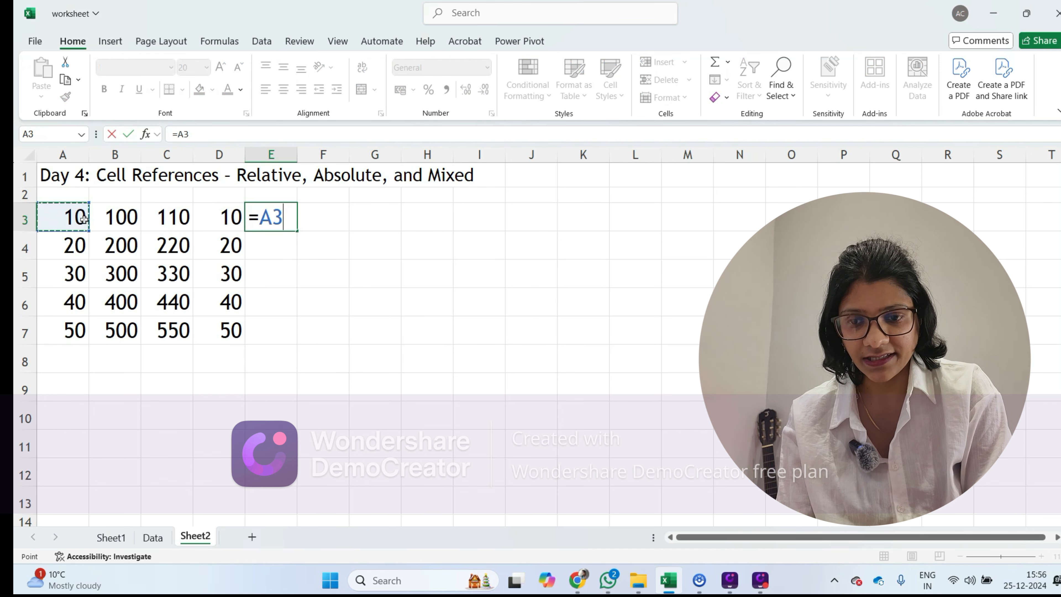
{"action": "key", "text": "F2"}
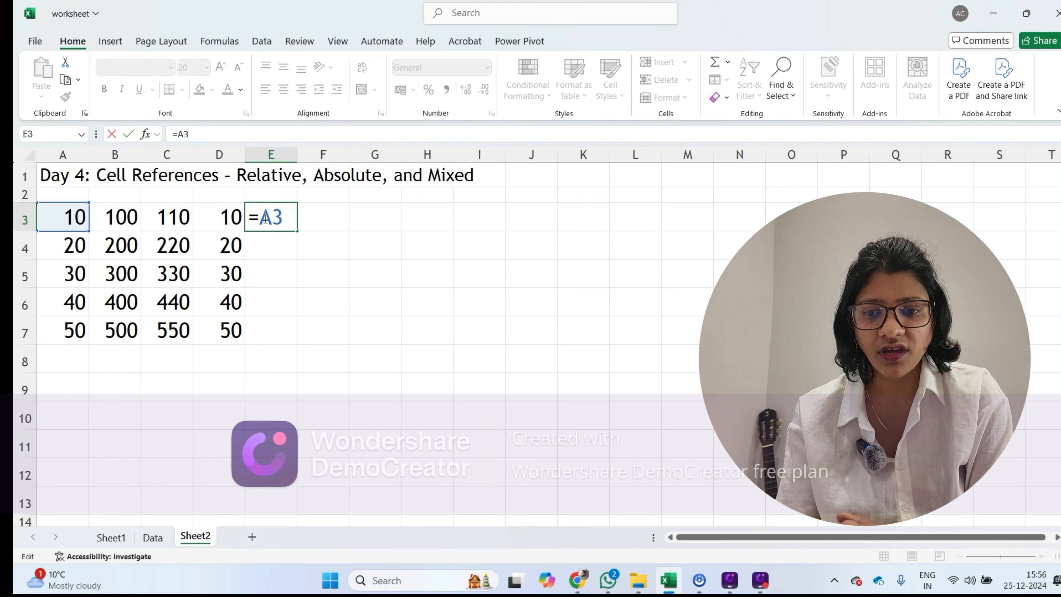
{"action": "type", "text": "$A$"}
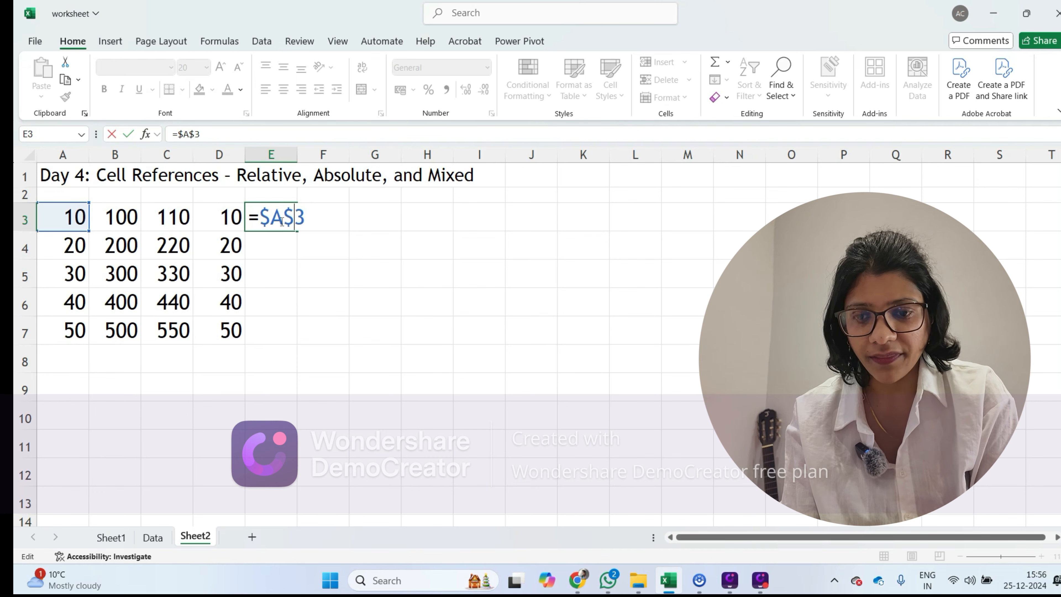
{"action": "key", "text": "Return"}
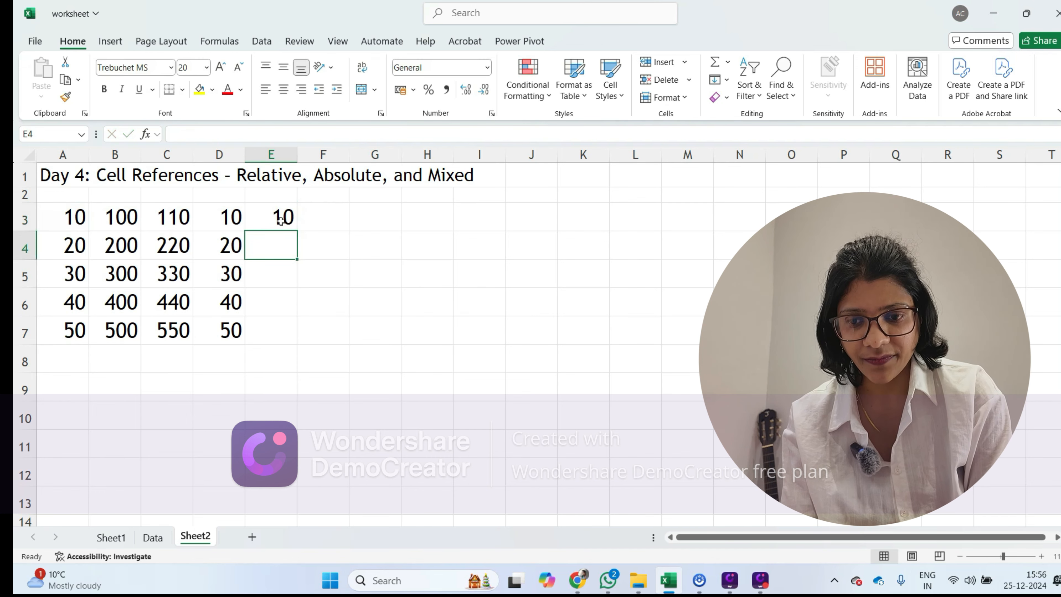
- Fill the absolute reference from E3 down through E7
{"action": "left_click", "coordinate": [280, 221]}
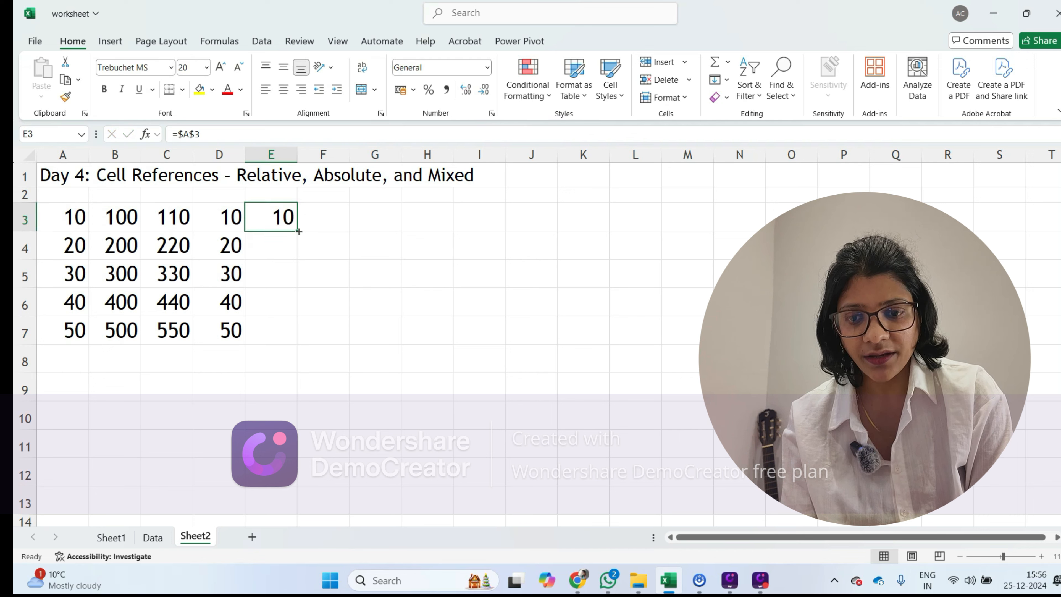
{"action": "left_click_drag", "start_coordinate": [297, 231], "coordinate": [295, 339]}
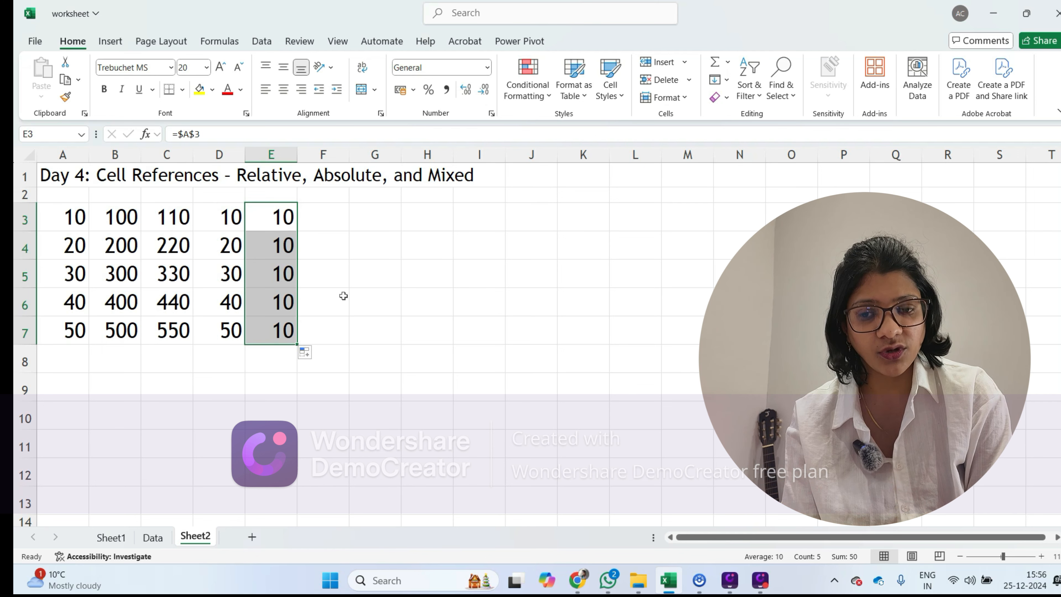
{"action": "left_click", "coordinate": [287, 219]}
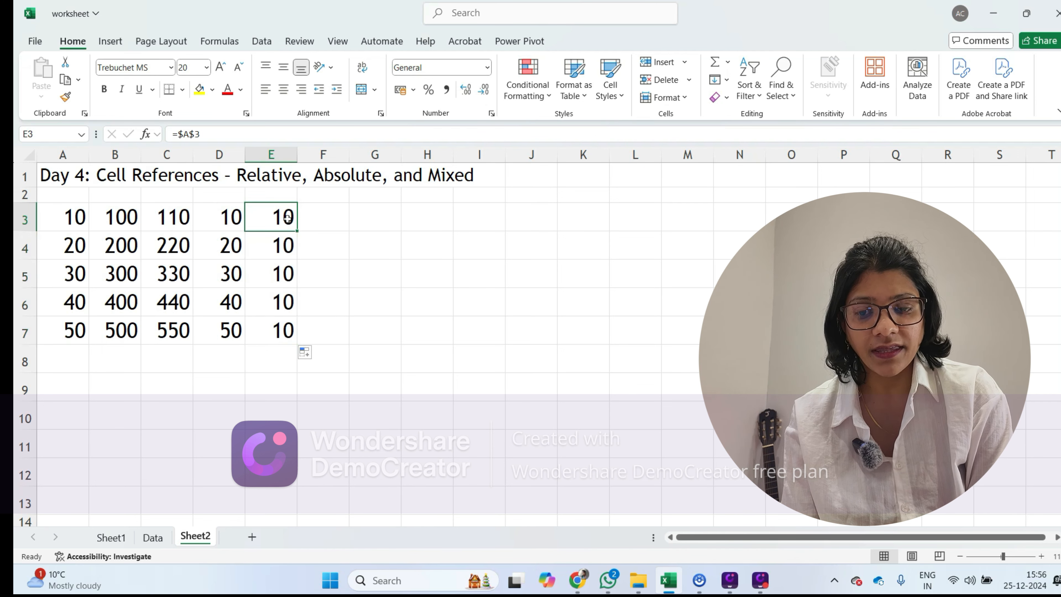
{"action": "left_click", "coordinate": [456, 267]}
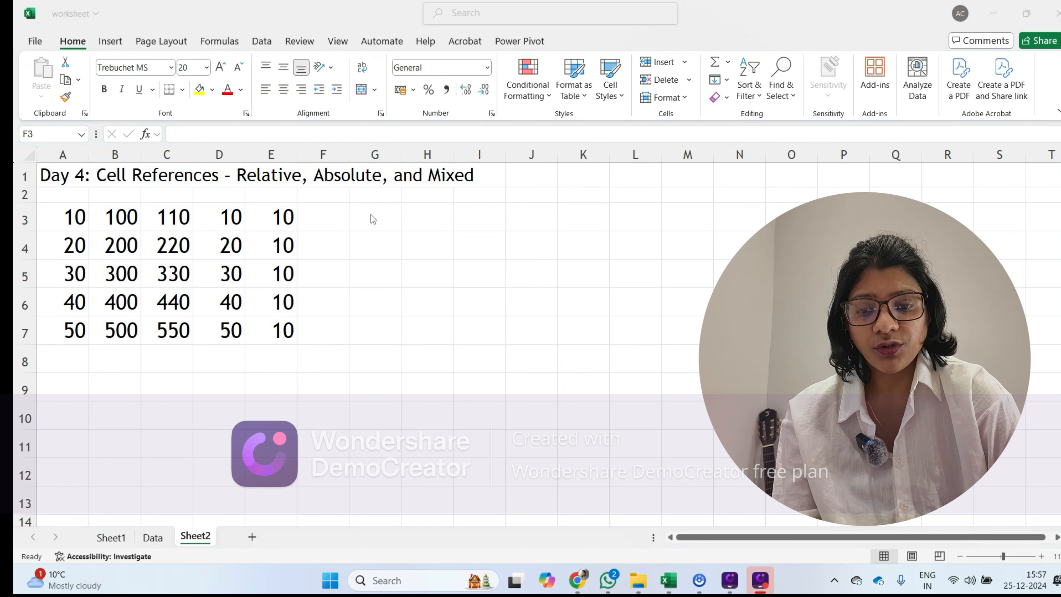
{"action": "left_click", "coordinate": [346, 215]}
{"action": "type", "text": "="}
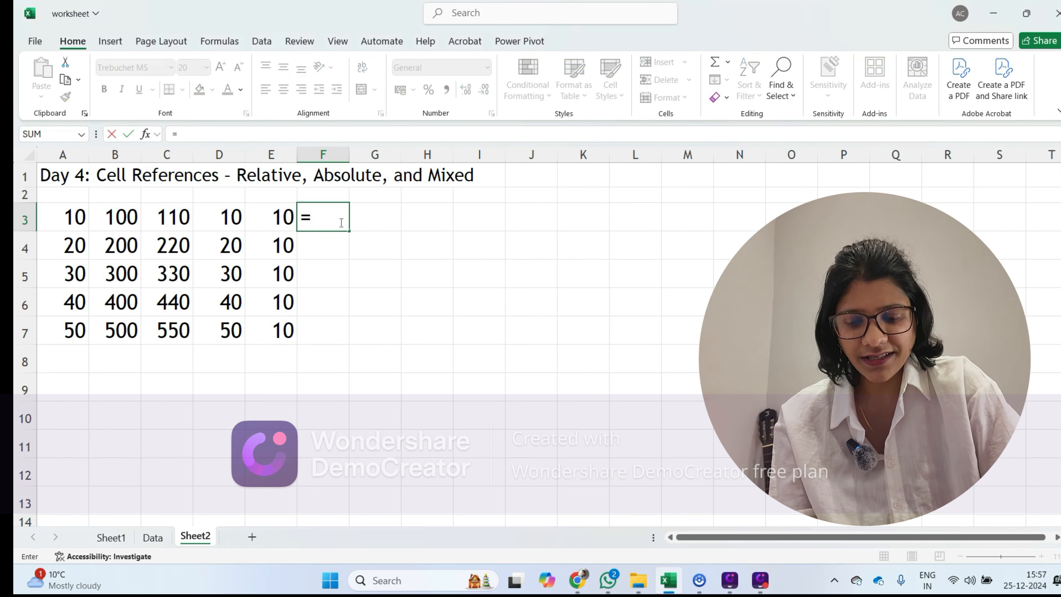
{"action": "left_click", "coordinate": [112, 221]}
{"action": "left_click", "coordinate": [316, 217]}
{"action": "type", "text": "$B3"}
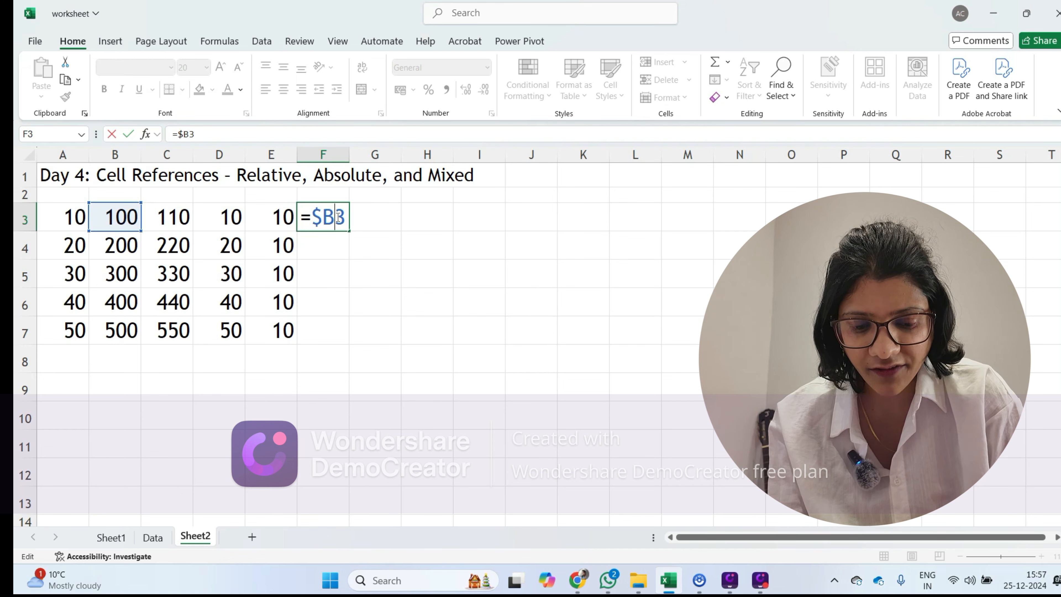
{"action": "key", "text": "Left"}
{"action": "key", "text": "BackSpace"}
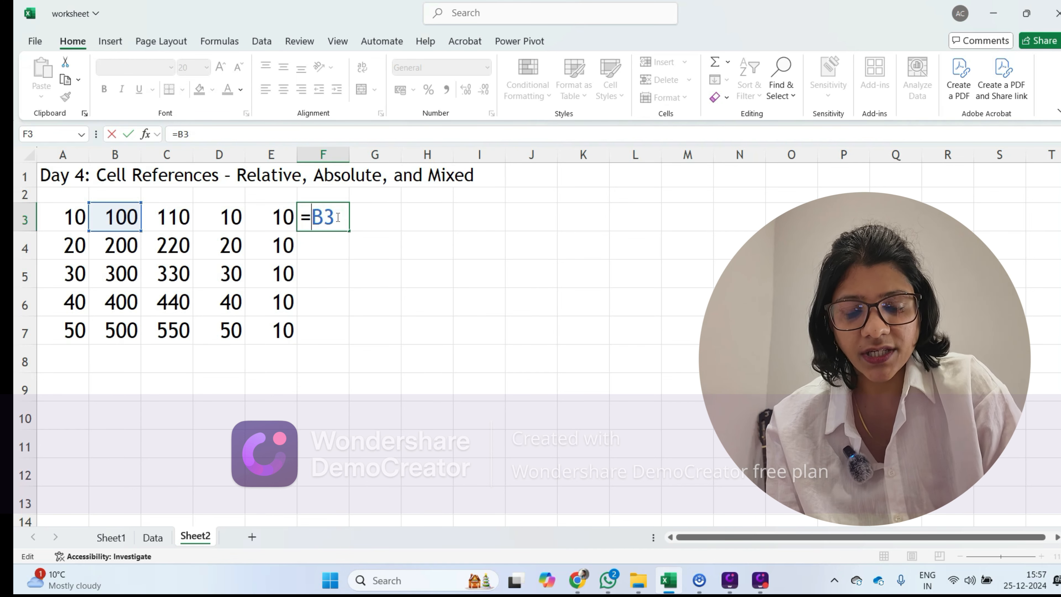
{"action": "key", "text": "F4"}
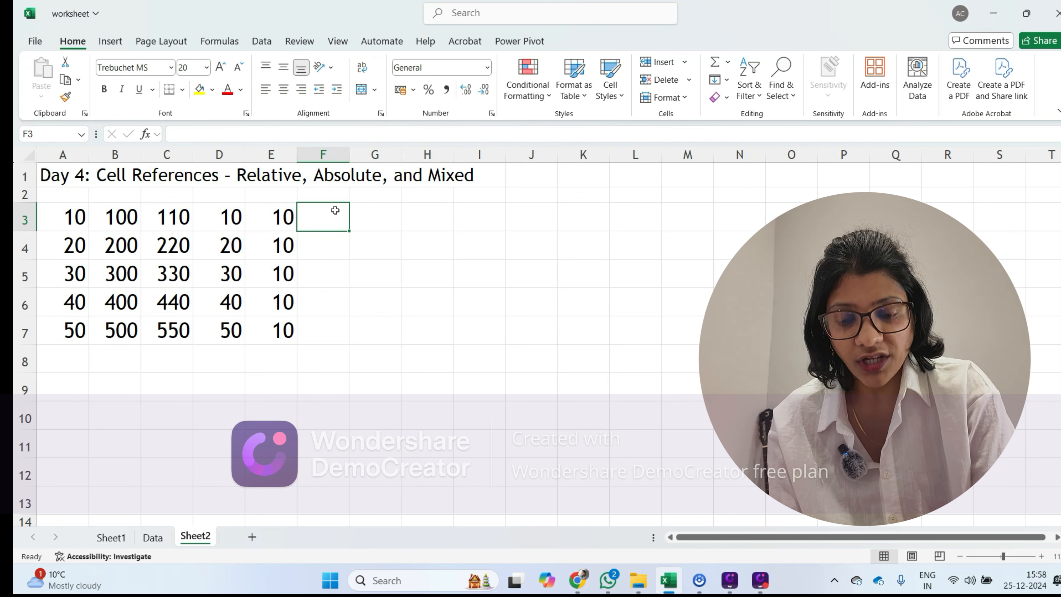
- Enter the mixed-reference formula =A3+B$3 in F3, locking only the row of the second reference
{"action": "type", "text": "="}
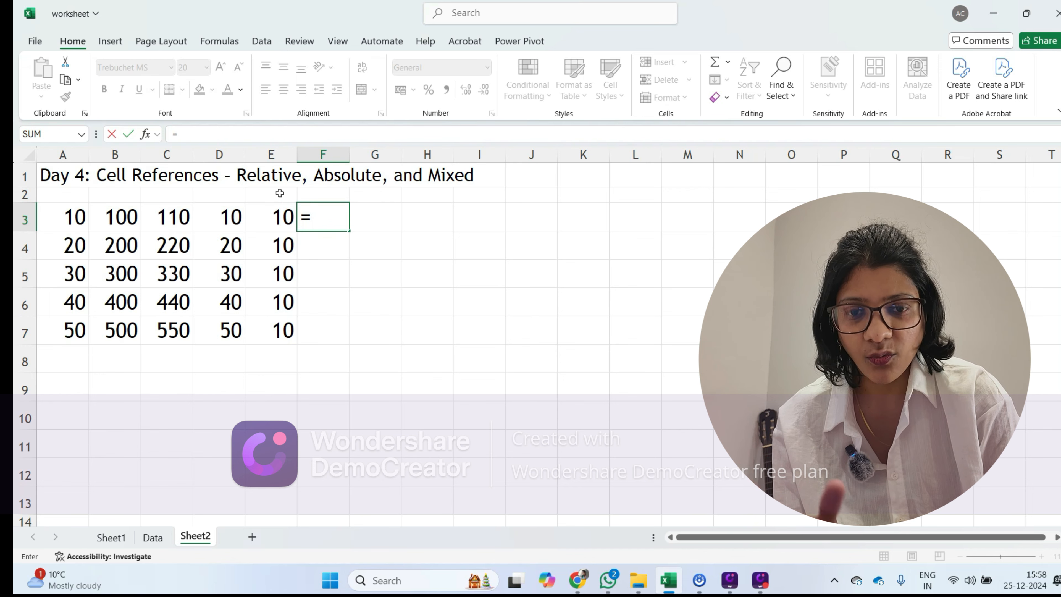
{"action": "left_click", "coordinate": [81, 212]}
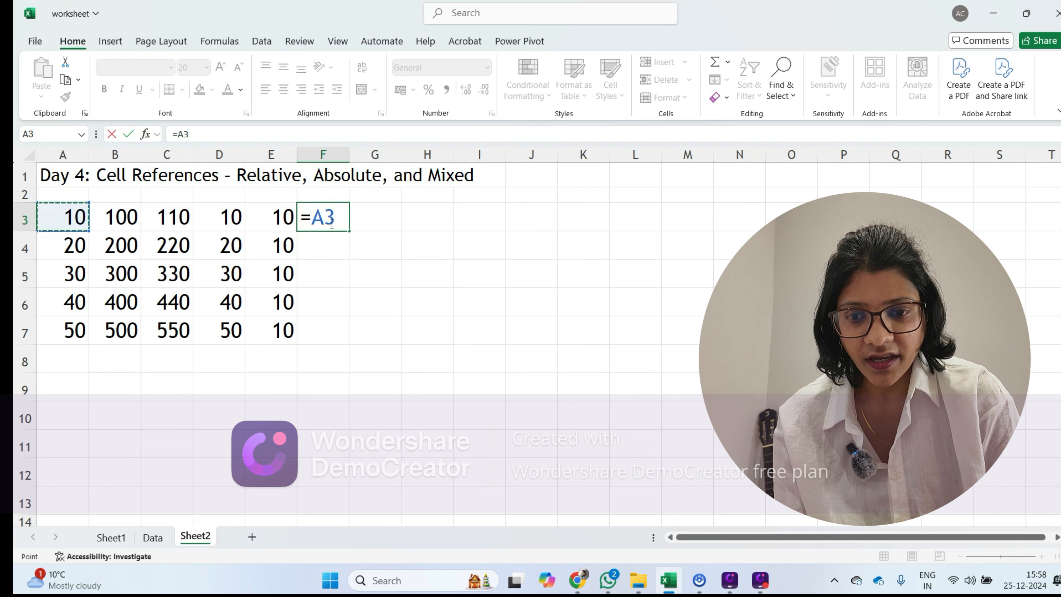
{"action": "type", "text": "+"}
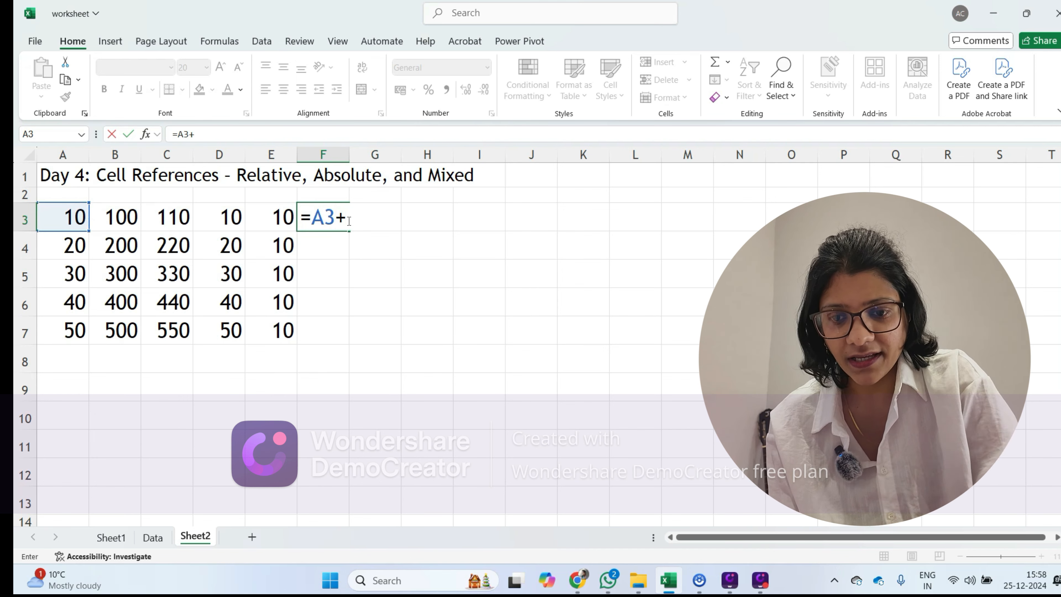
{"action": "left_click", "coordinate": [133, 224]}
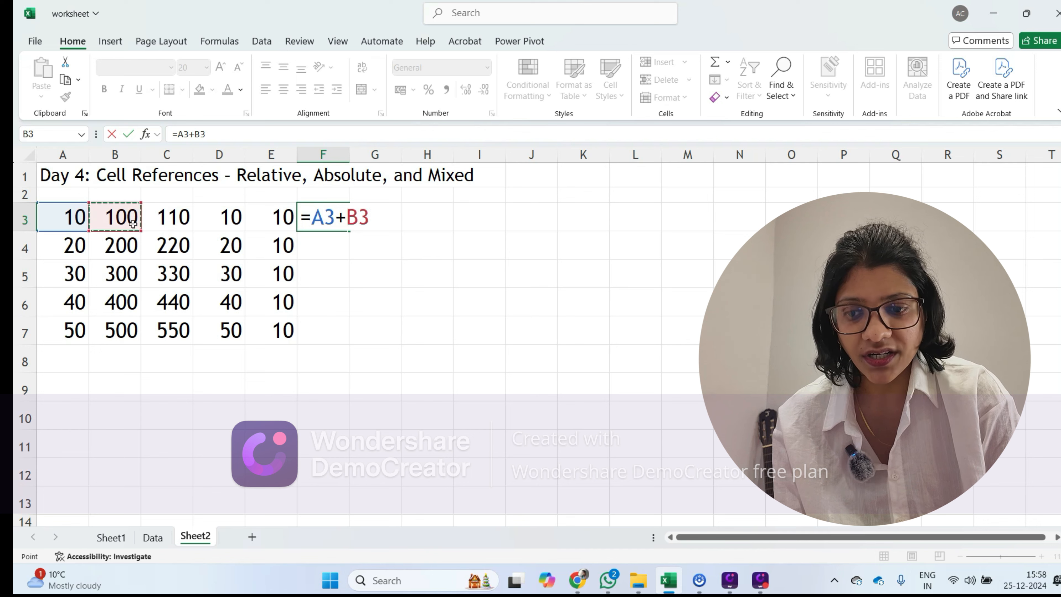
{"action": "left_click", "coordinate": [347, 217]}
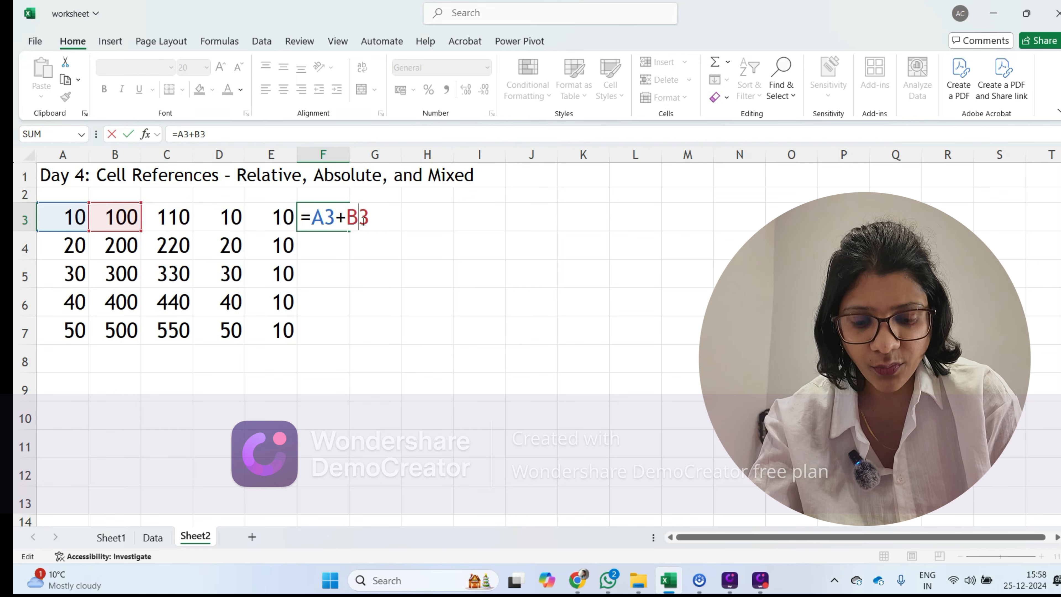
{"action": "type", "text": "$"}
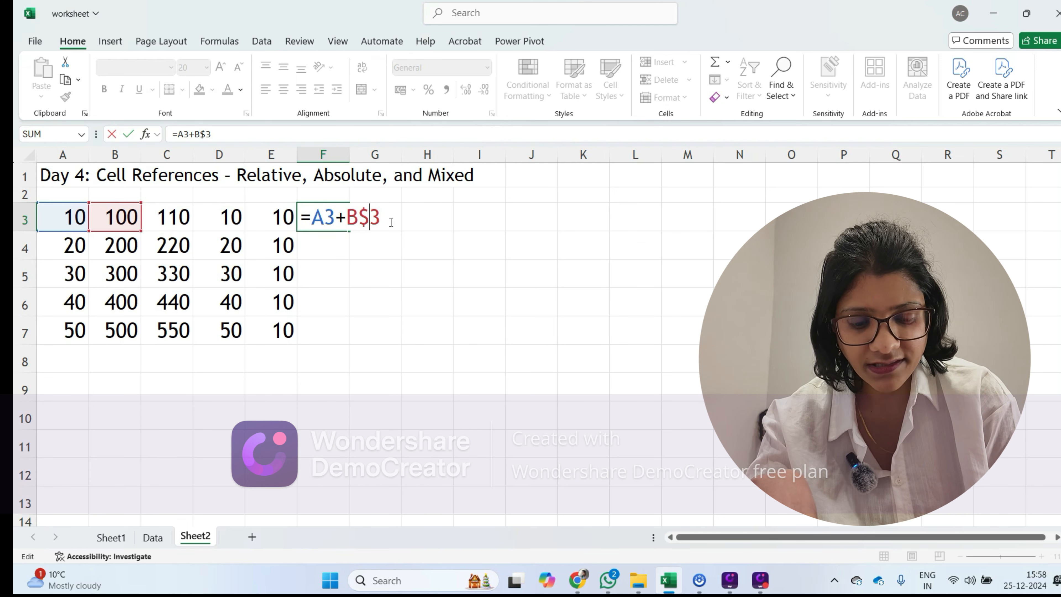
{"action": "key", "text": "Return"}
- Fill the mixed-reference formula from F3 down through F7 and check the source cells A4 and B3 behind F4
{"action": "left_click", "coordinate": [316, 224]}
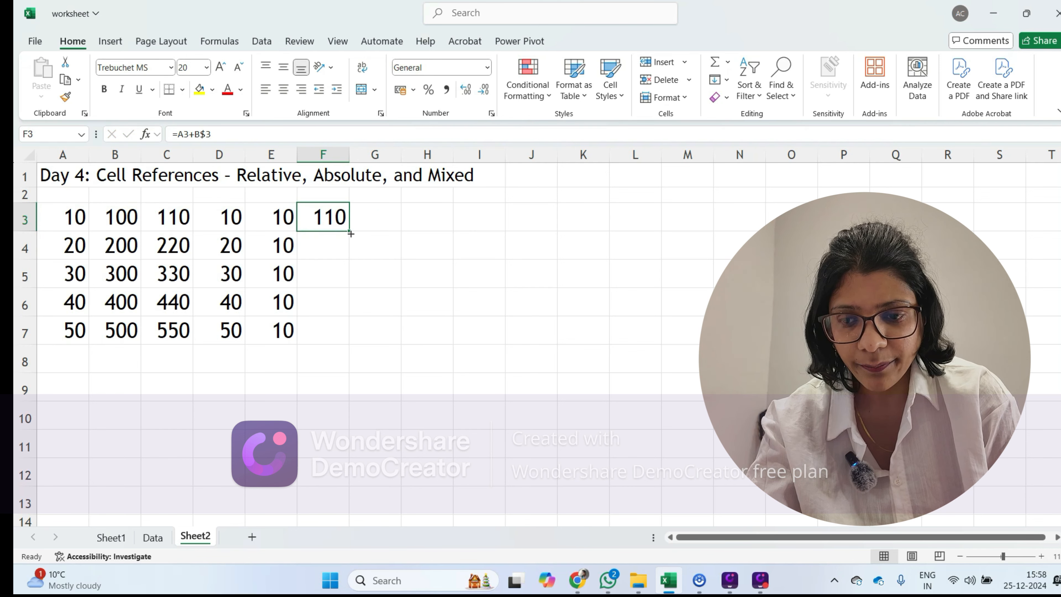
{"action": "left_click_drag", "start_coordinate": [351, 234], "coordinate": [347, 341]}
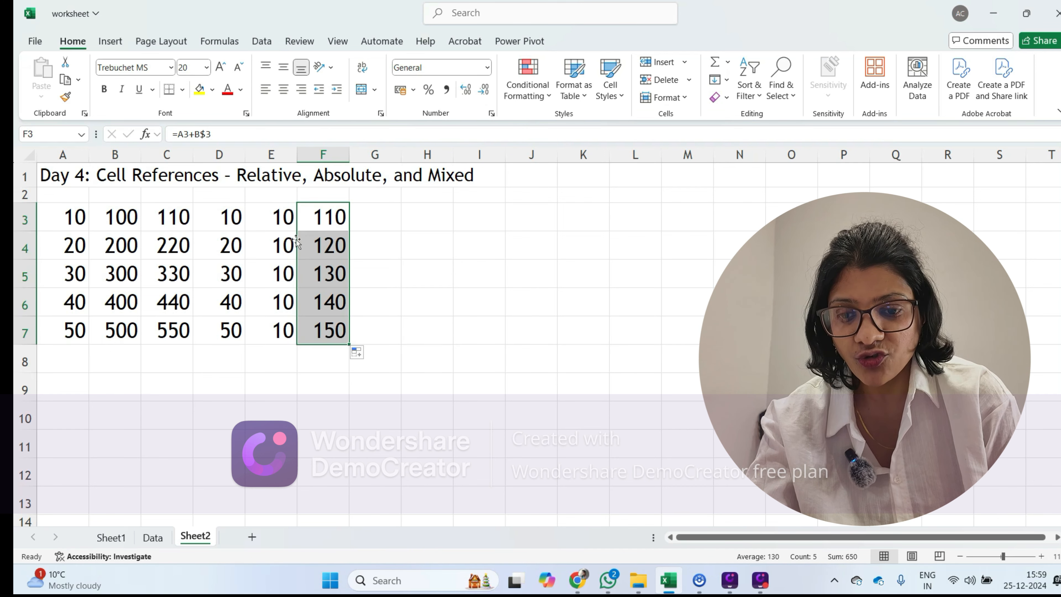
{"action": "left_click", "coordinate": [368, 263]}
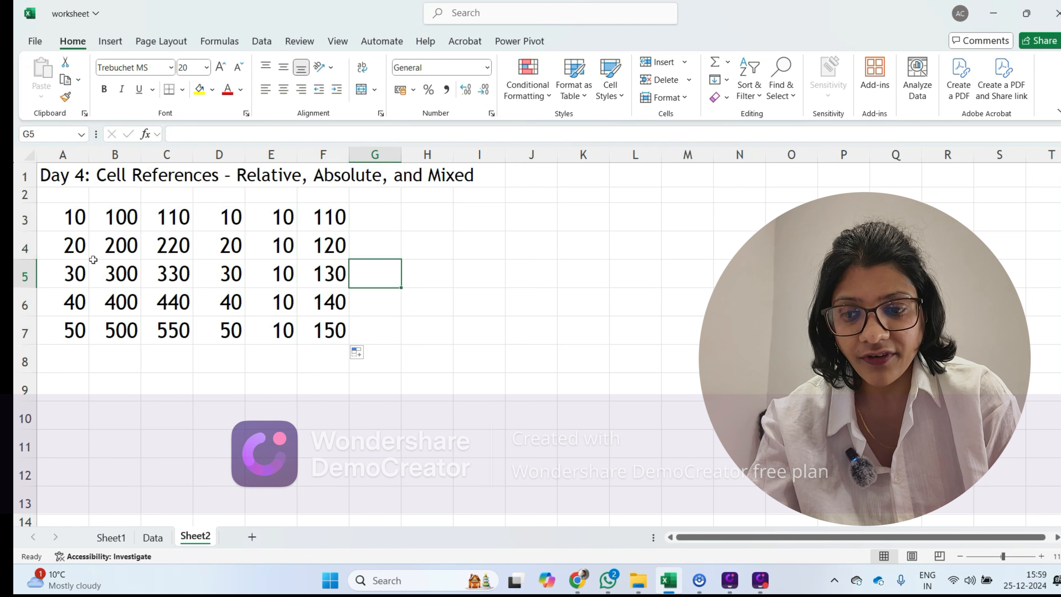
{"action": "left_click", "coordinate": [84, 253]}
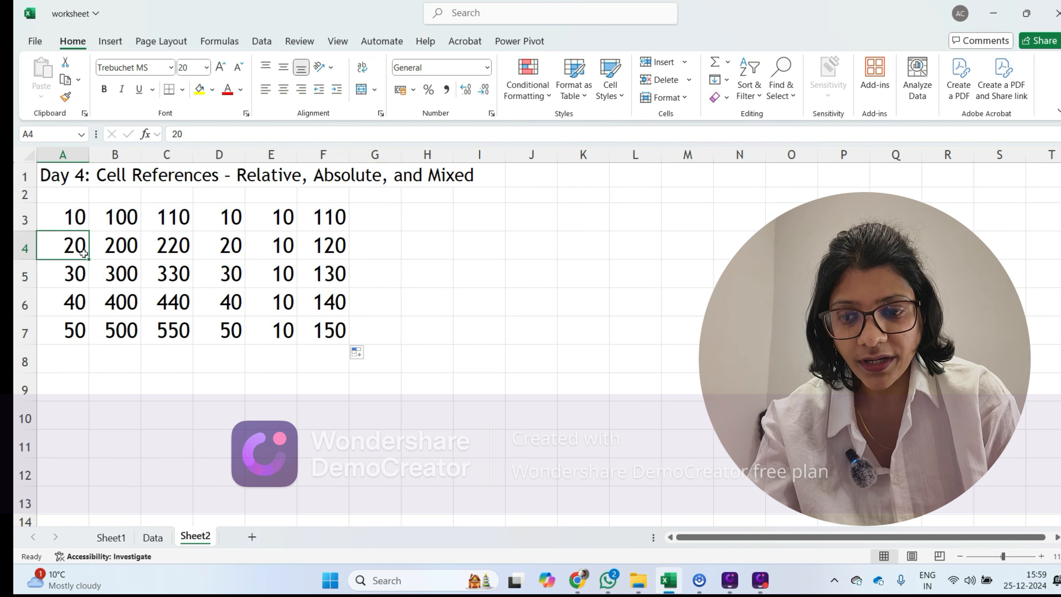
{"action": "left_click", "coordinate": [119, 218]}
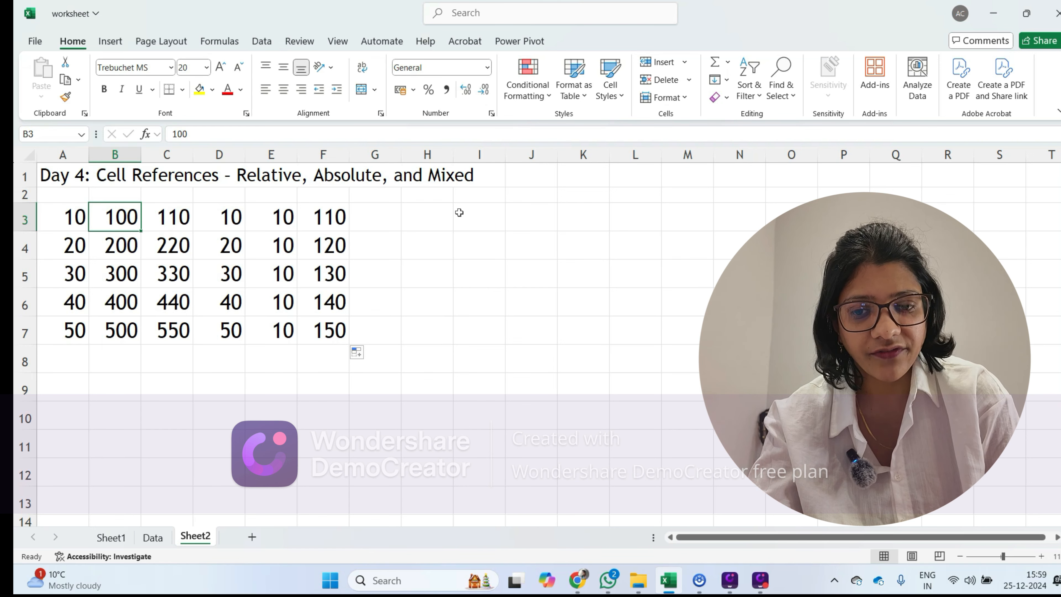
- Write a dollar sign ($) in the empty cell H3 to illustrate the locking symbol
{"action": "left_click", "coordinate": [418, 225]}
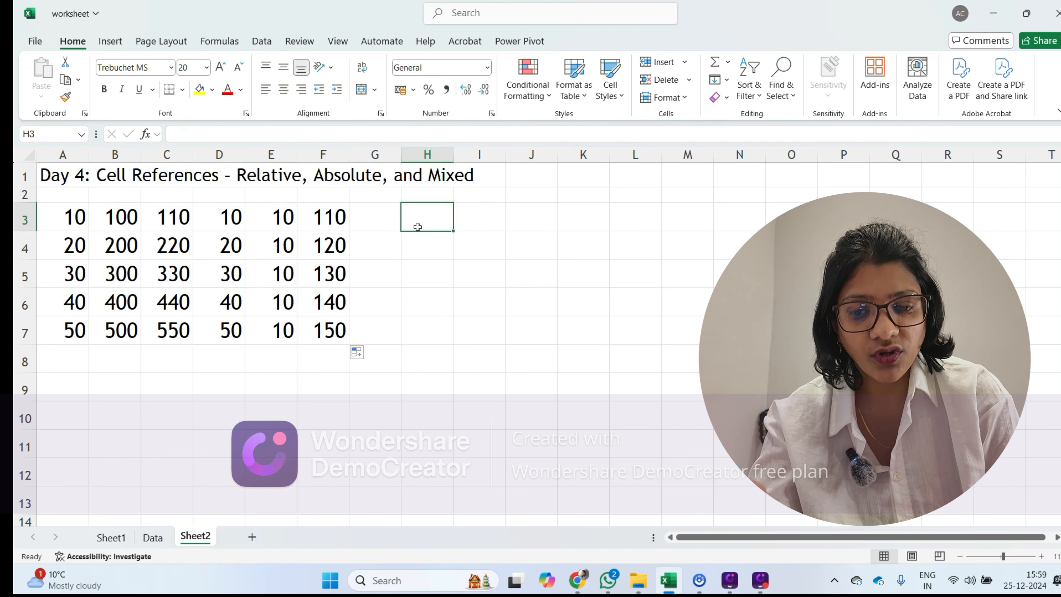
{"action": "type", "text": "$"}
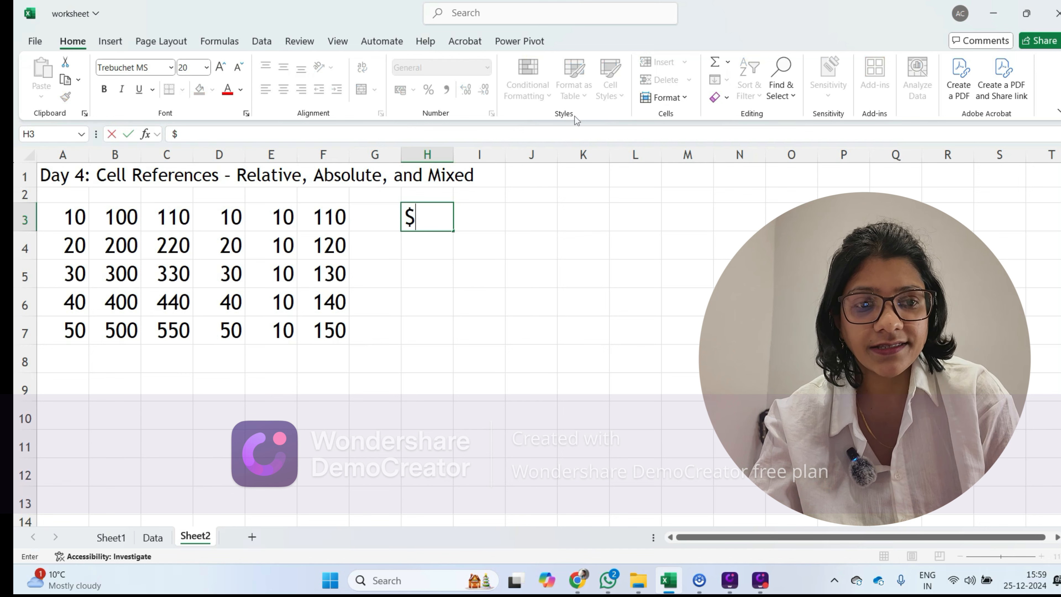